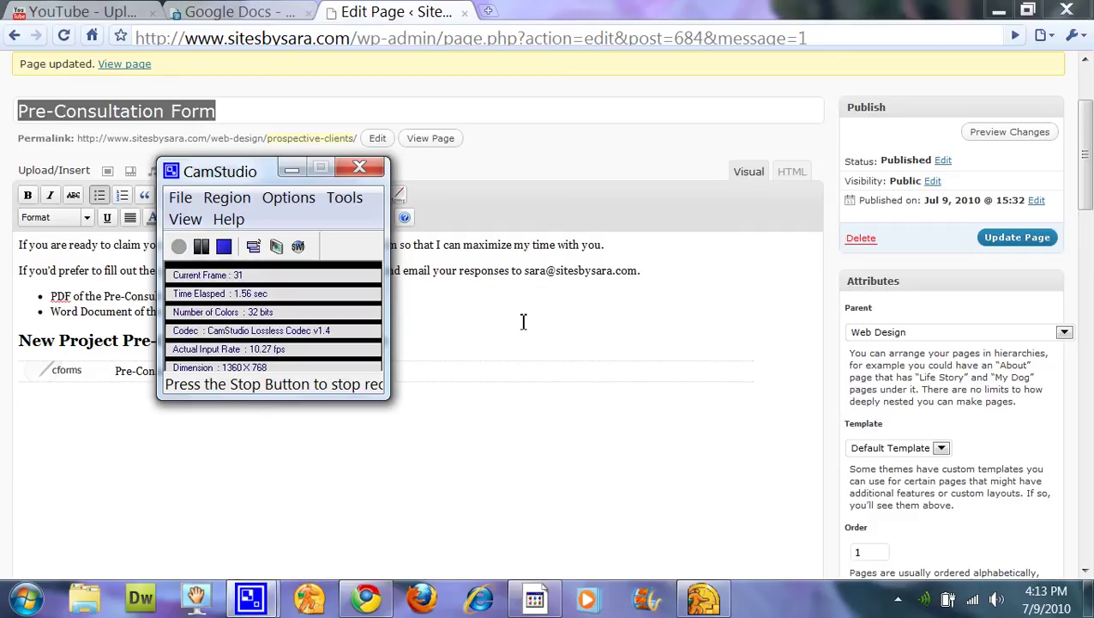
# Select the PDF bullet text and show the details of the "PDF of the Pre-Consult Questions" file from the page's media gallery.
pyautogui.click(524, 322)
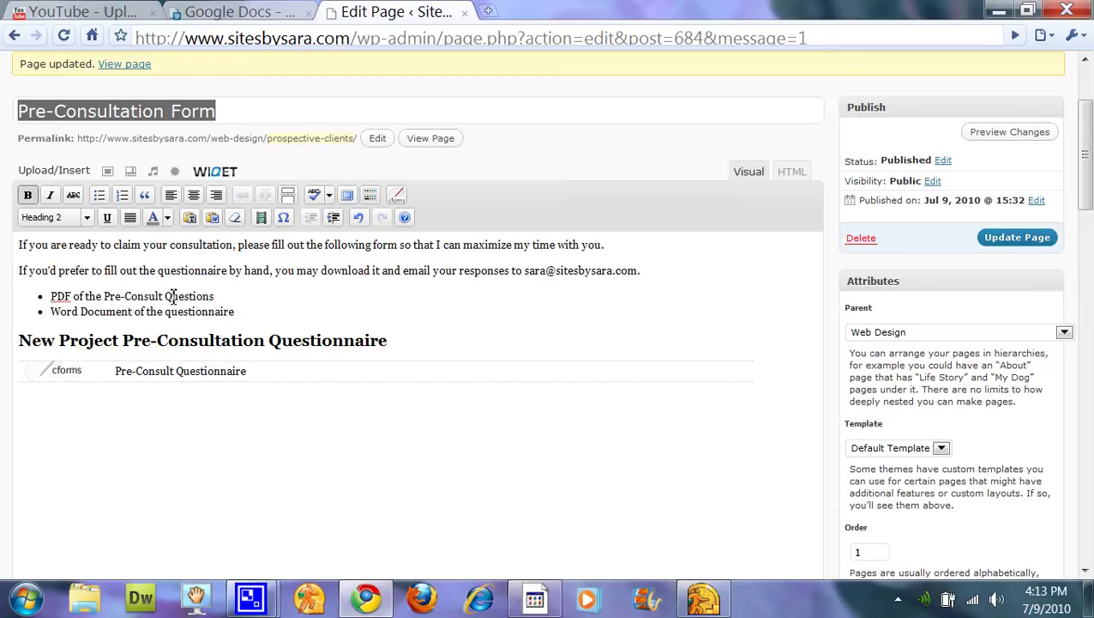
pyautogui.scroll(2, 176, 296)
pyautogui.scroll(-1, 184, 299)
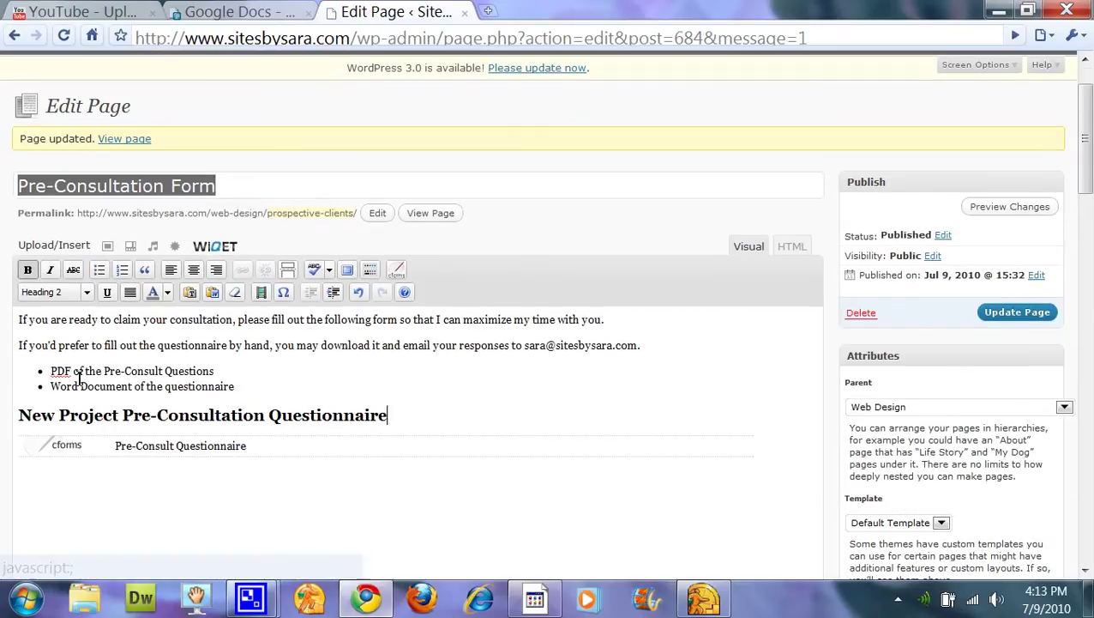
pyautogui.moveTo(54, 371); pyautogui.dragTo(217, 360)
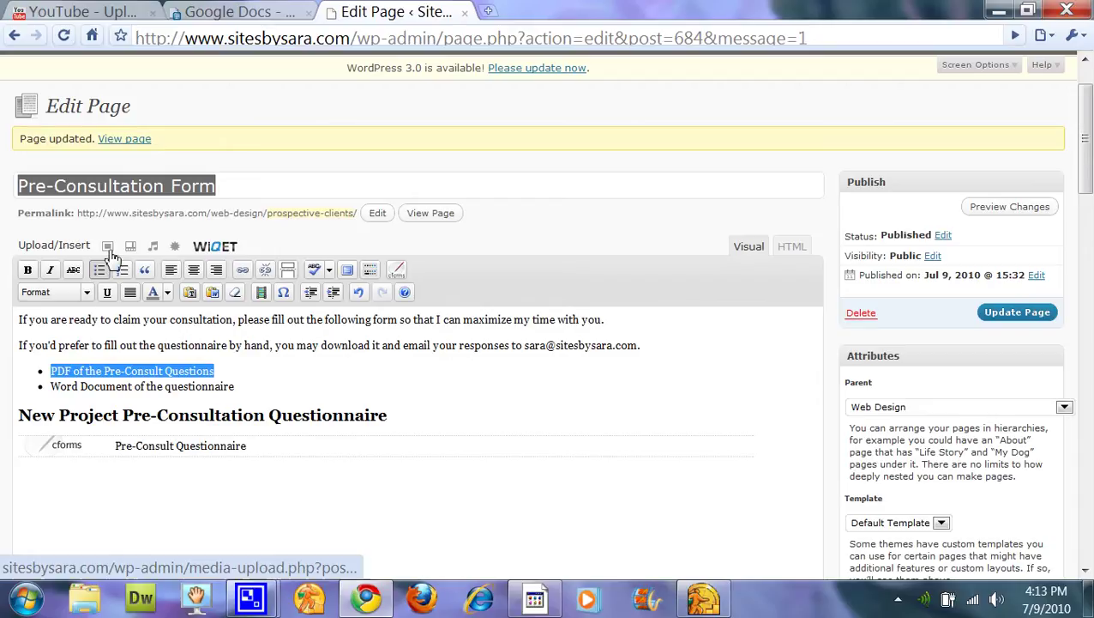
pyautogui.click(176, 248)
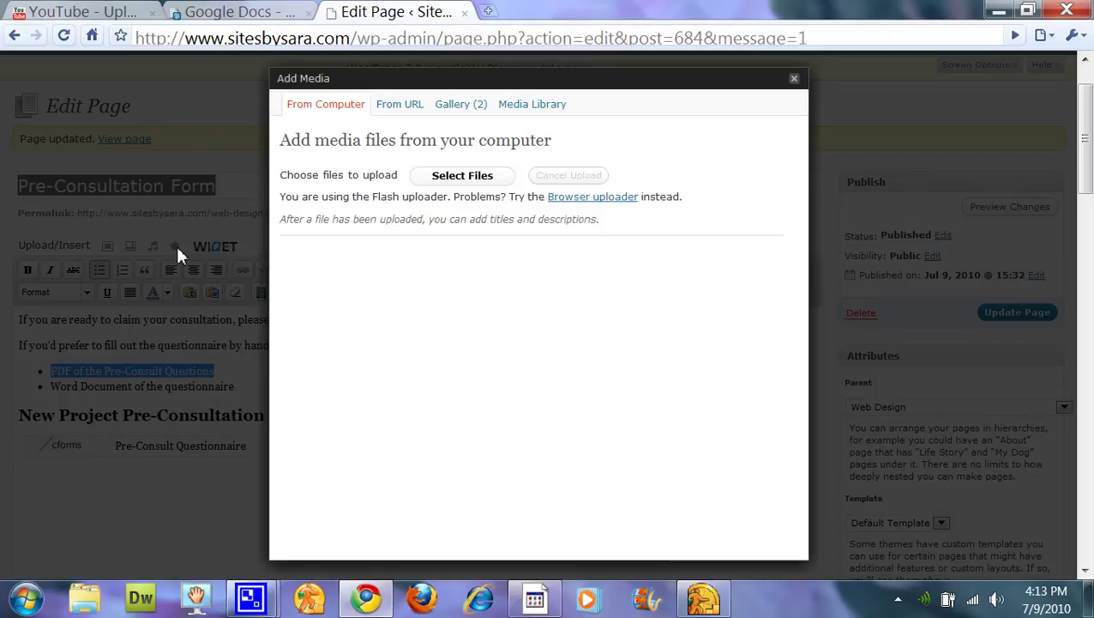
pyautogui.click(456, 115)
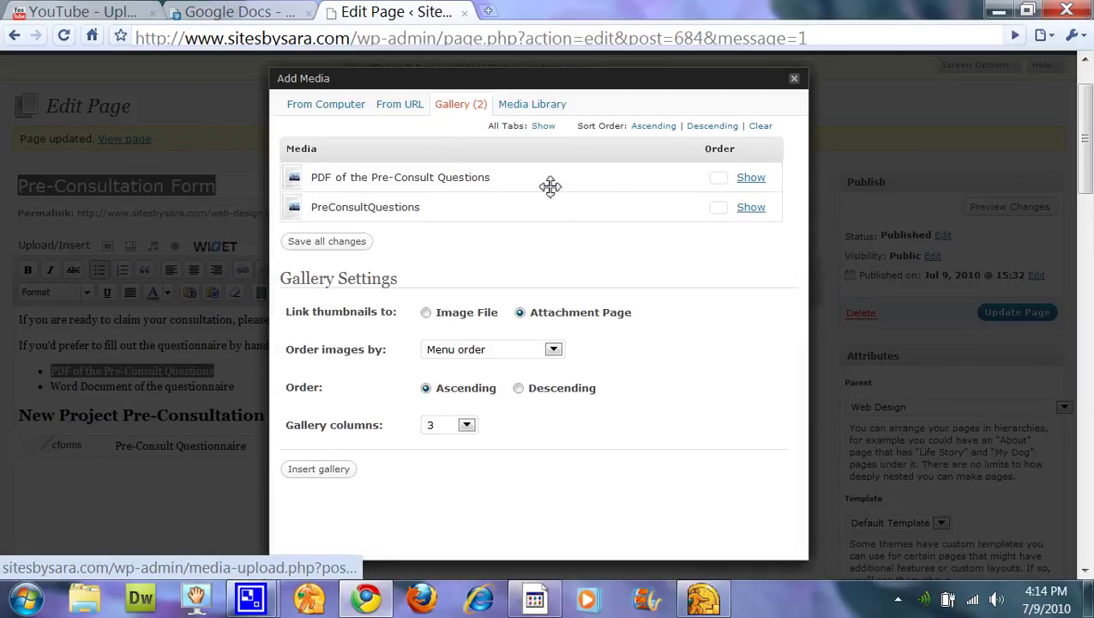
pyautogui.click(759, 185)
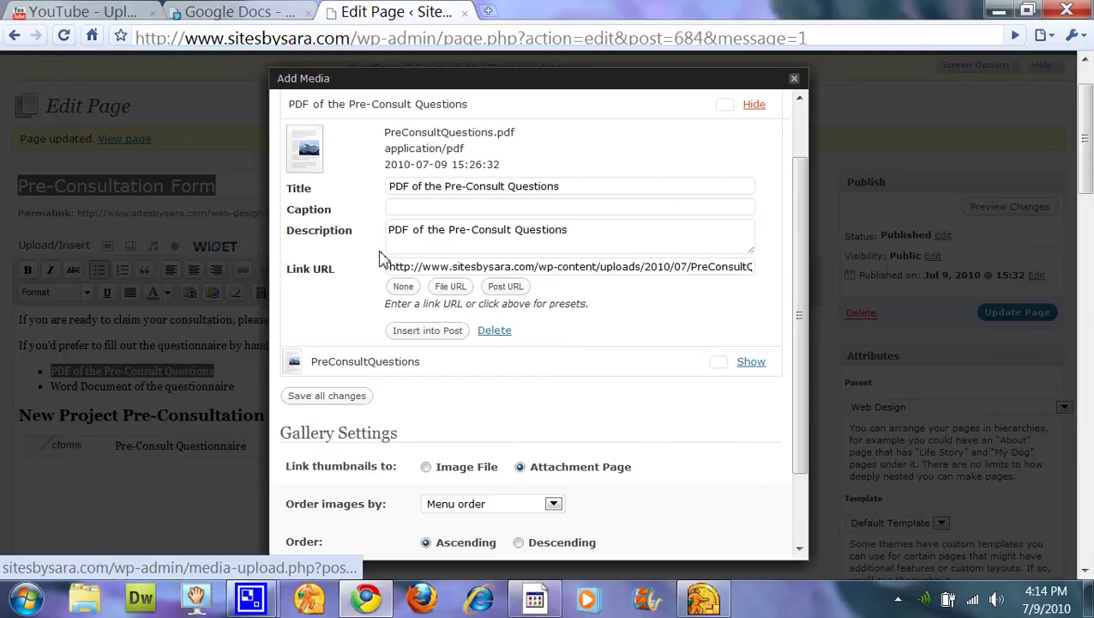
# Set the PDF's link to its file URL and insert it into the page in place of the selected bullet text.
pyautogui.click(401, 287)
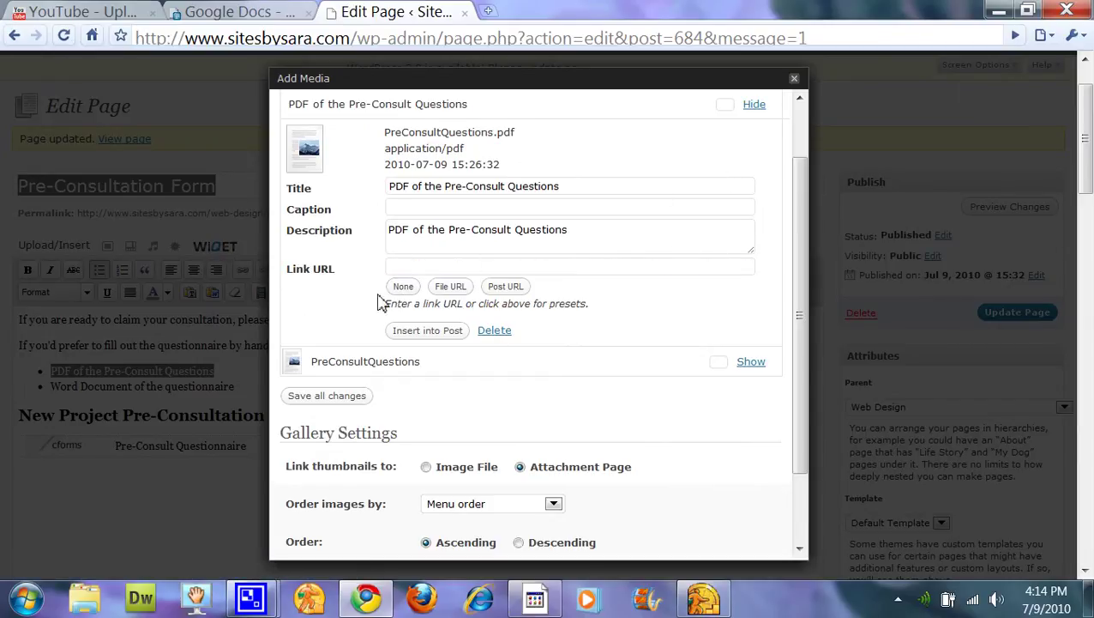
pyautogui.click(447, 289)
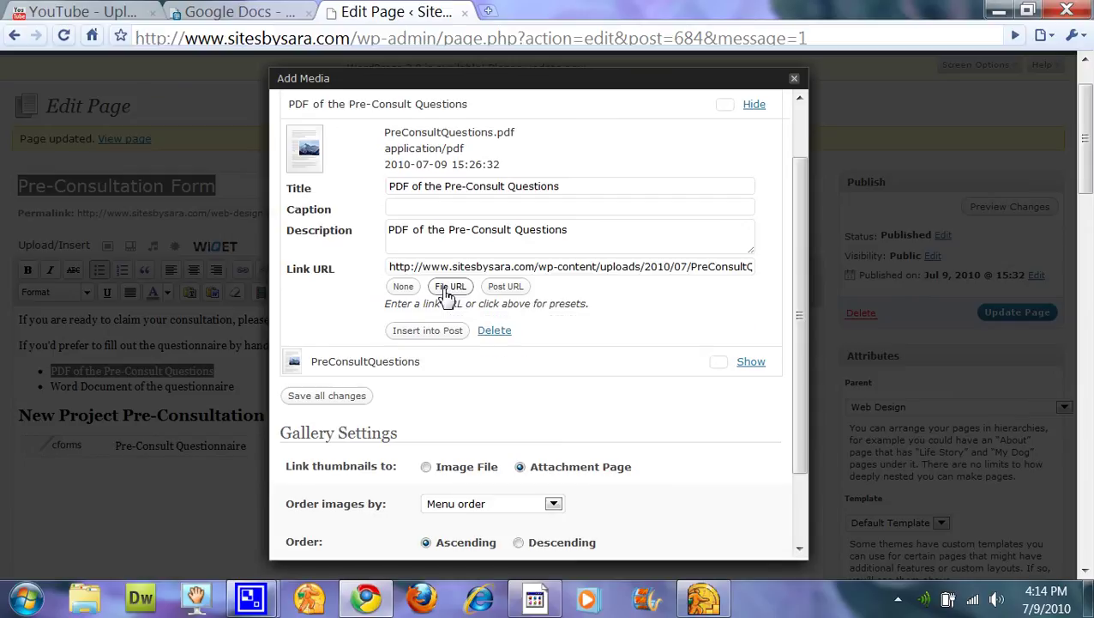
pyautogui.moveTo(387, 267); pyautogui.dragTo(798, 265)
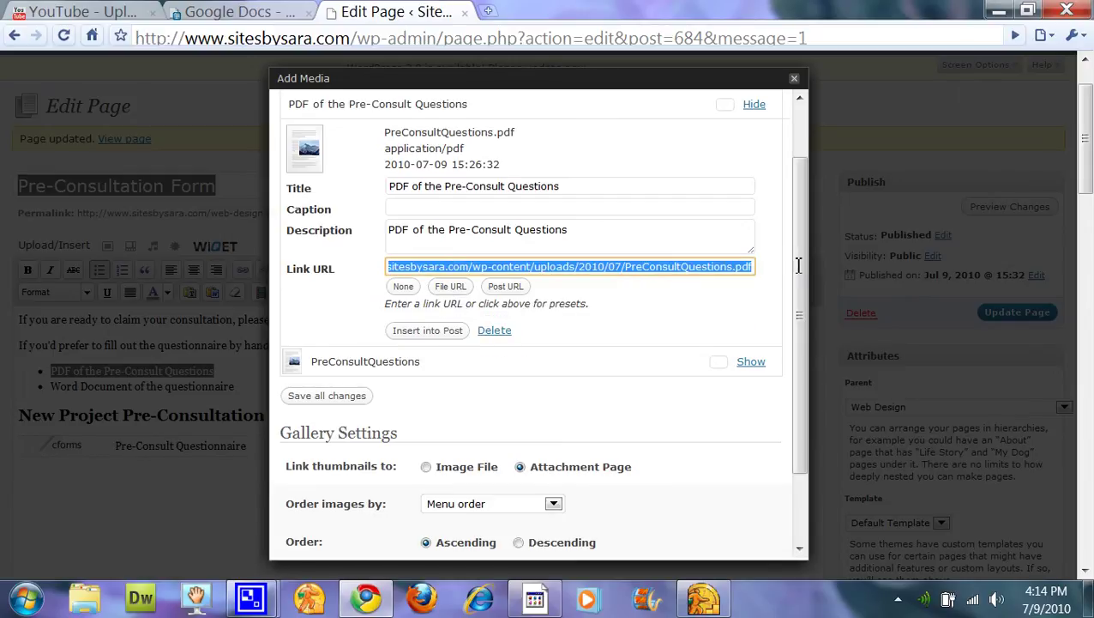
pyautogui.click(661, 267)
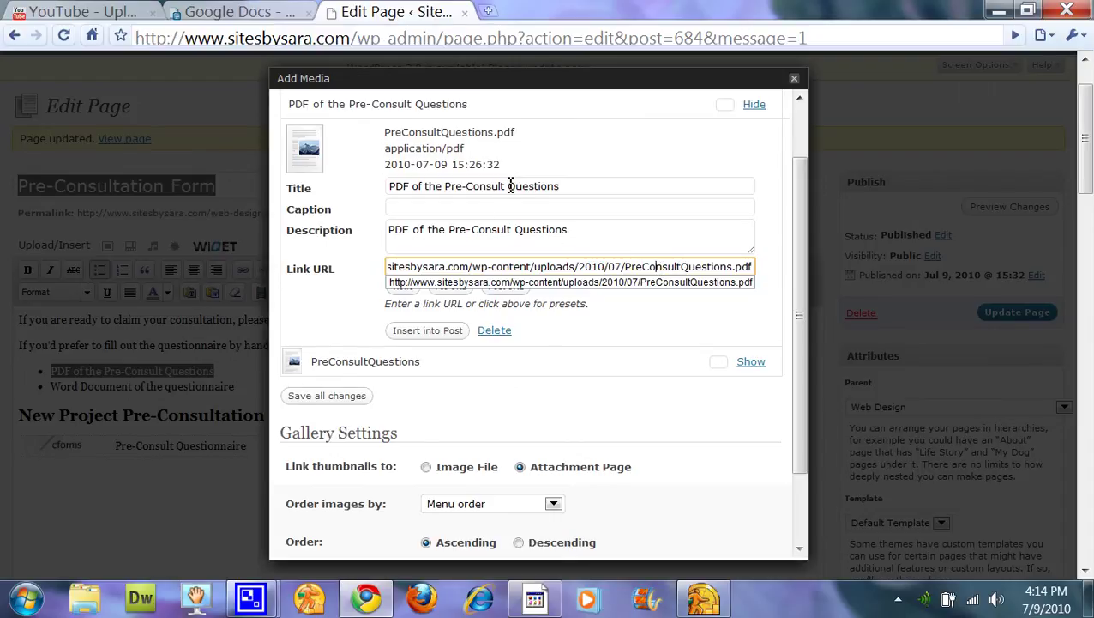
pyautogui.click(454, 334)
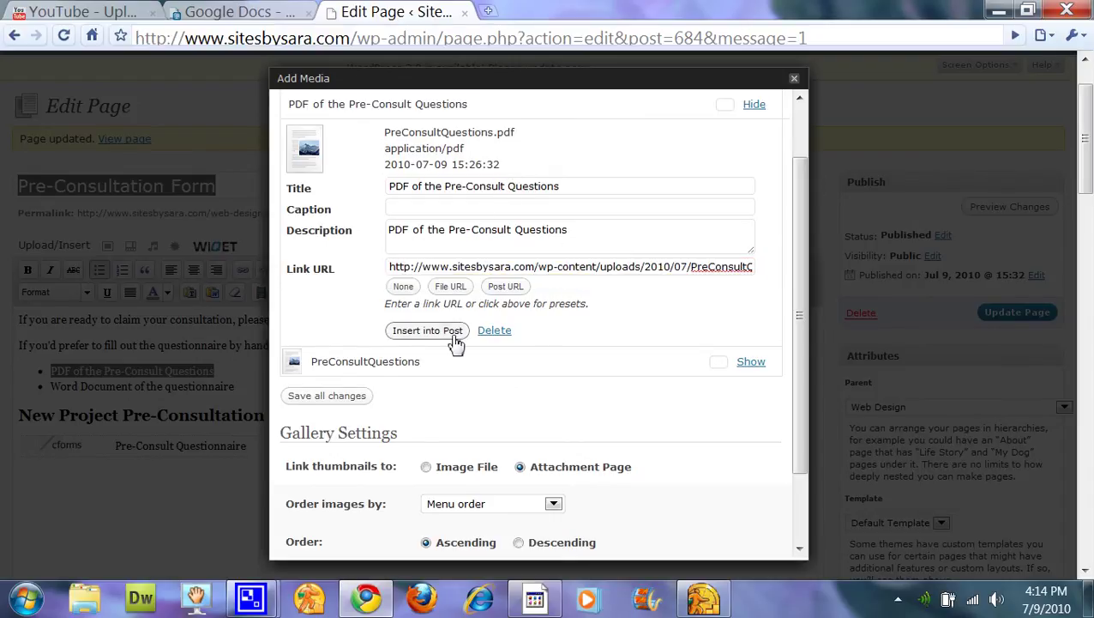
pyautogui.click(455, 335)
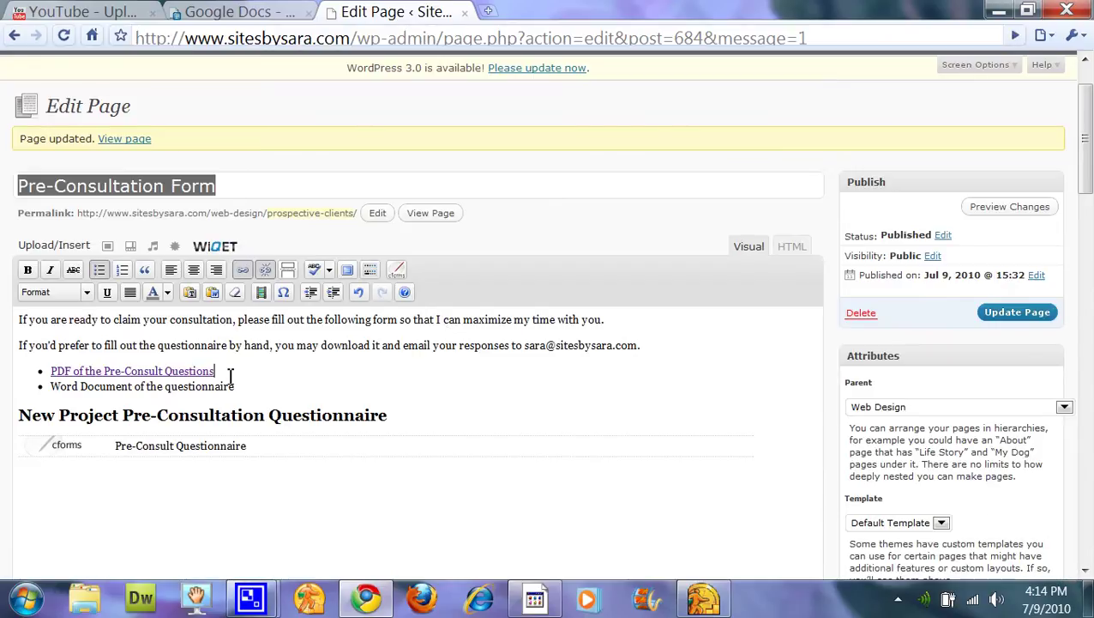
# Replace the "Word Document of the questionnaire" bullet text with a file URL link to PreConsultQuestions.doc from the gallery.
pyautogui.moveTo(248, 387); pyautogui.dragTo(49, 396)
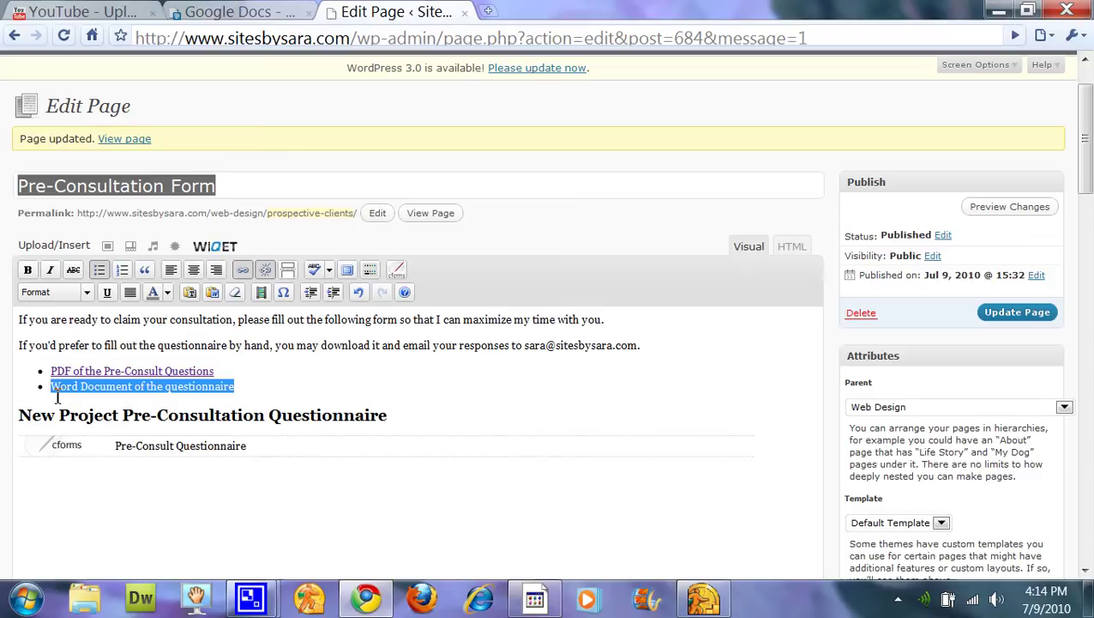
pyautogui.click(105, 247)
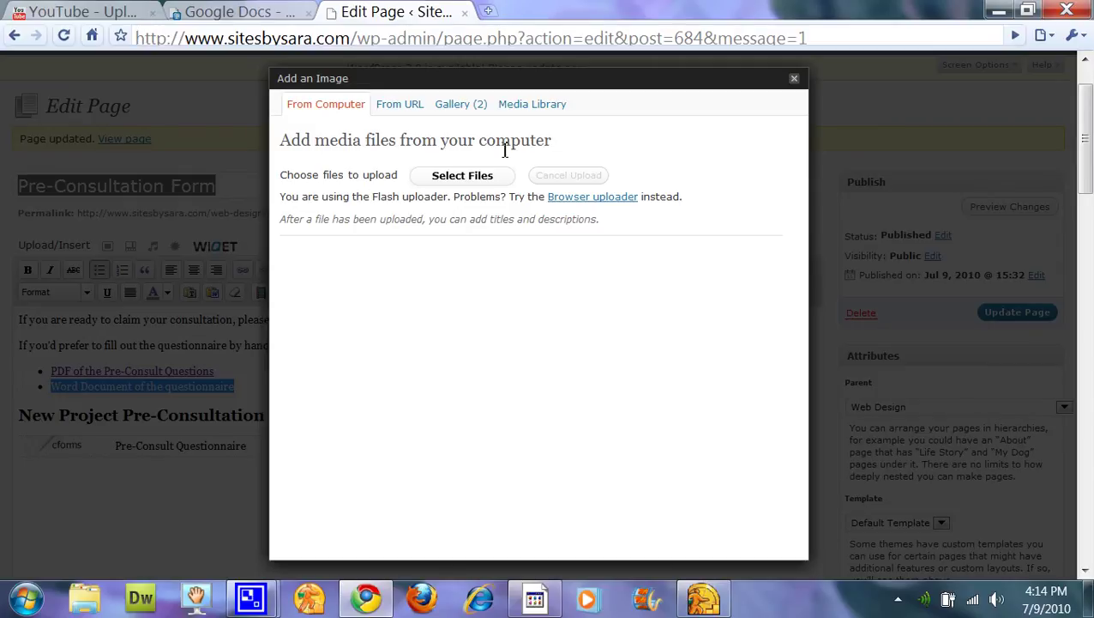
pyautogui.click(463, 176)
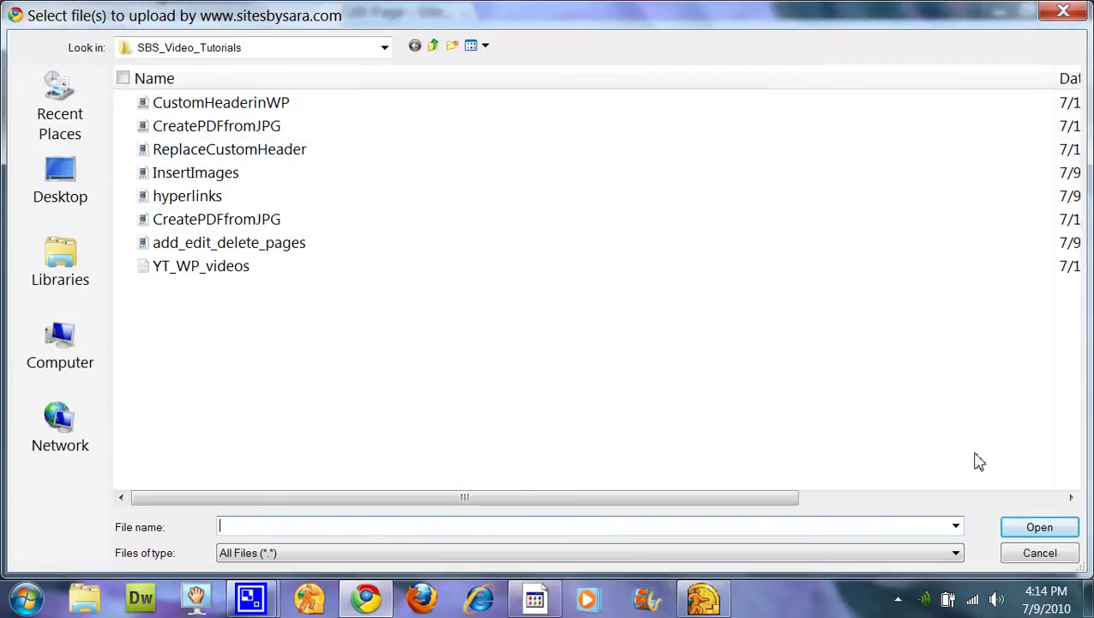
pyautogui.click(1009, 552)
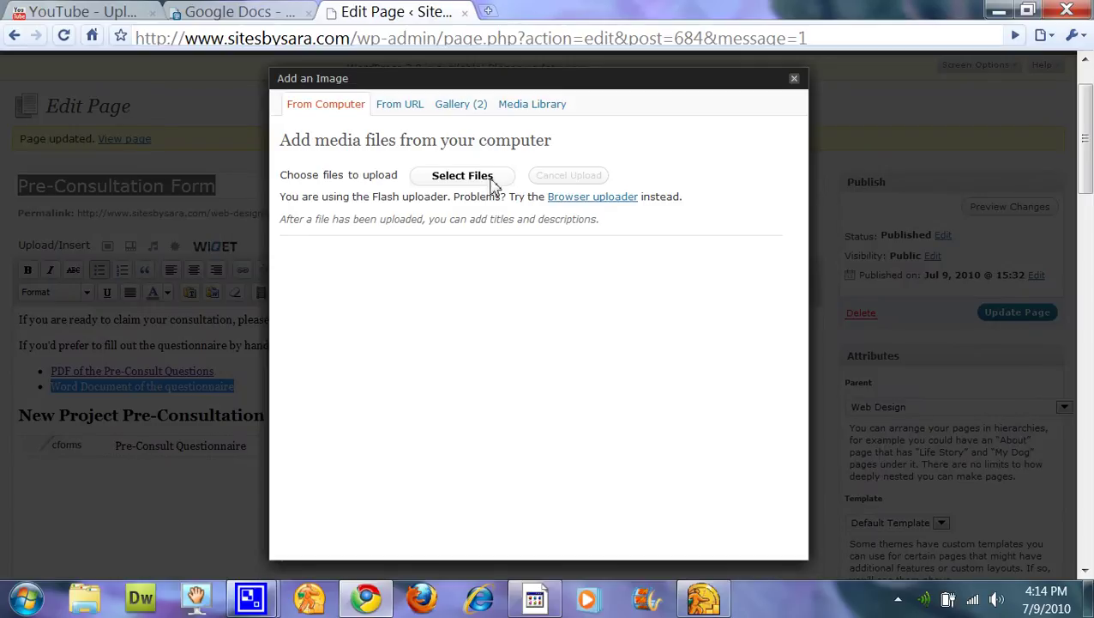
pyautogui.click(479, 110)
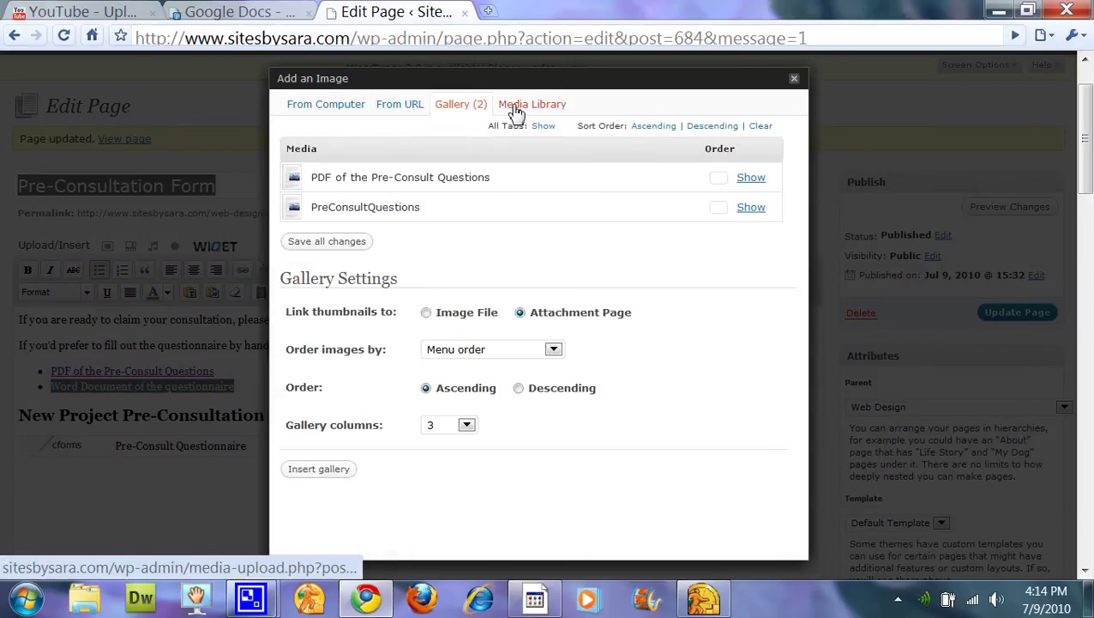
pyautogui.click(761, 210)
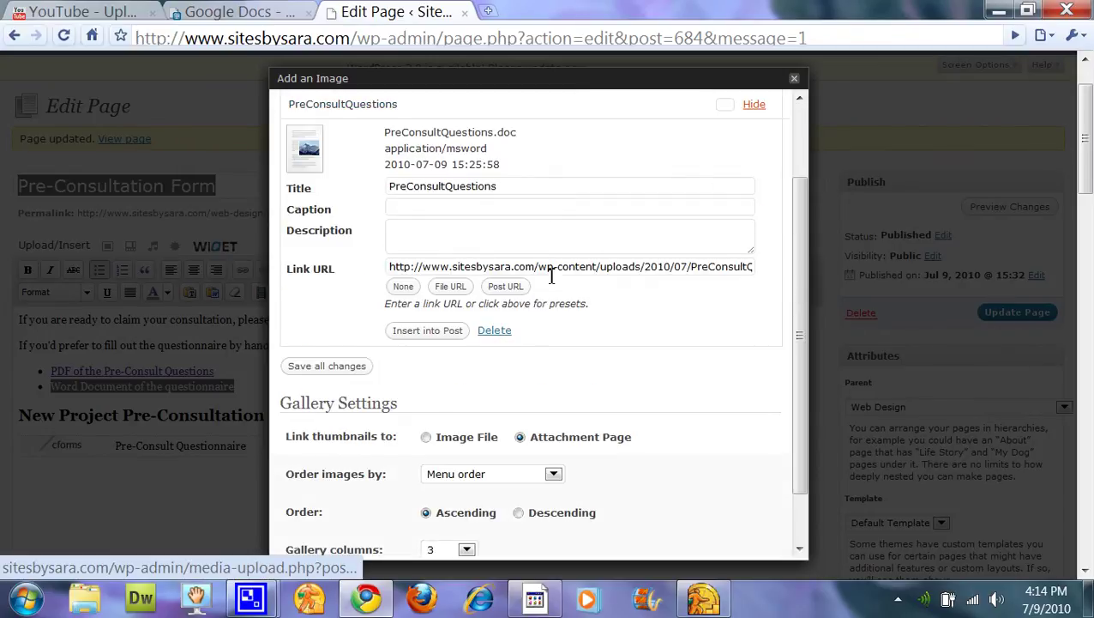
pyautogui.click(452, 294)
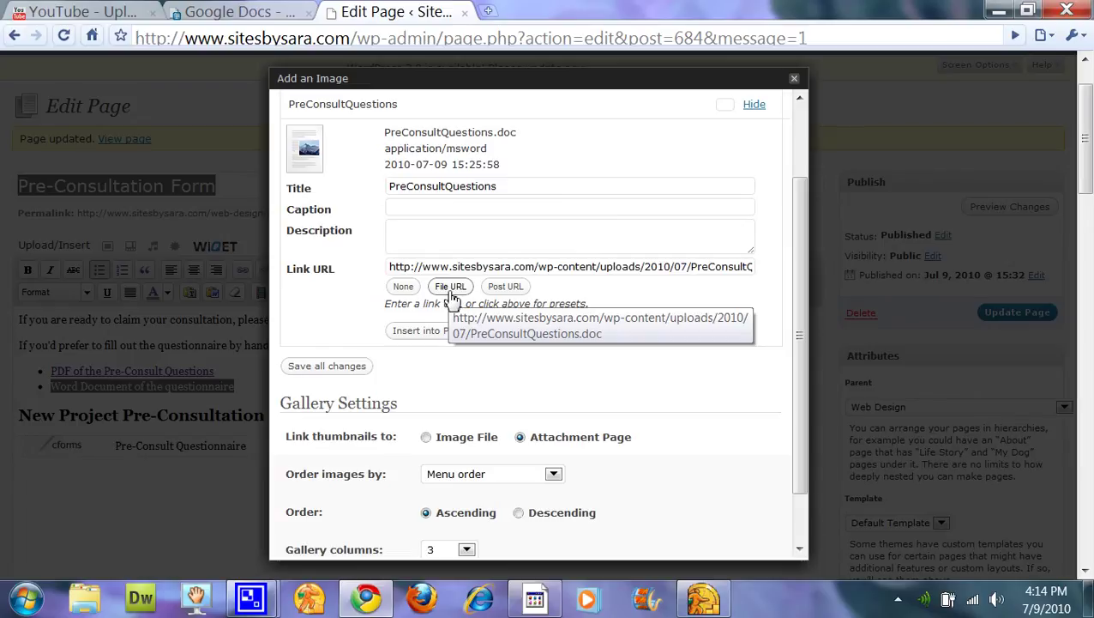
pyautogui.click(428, 331)
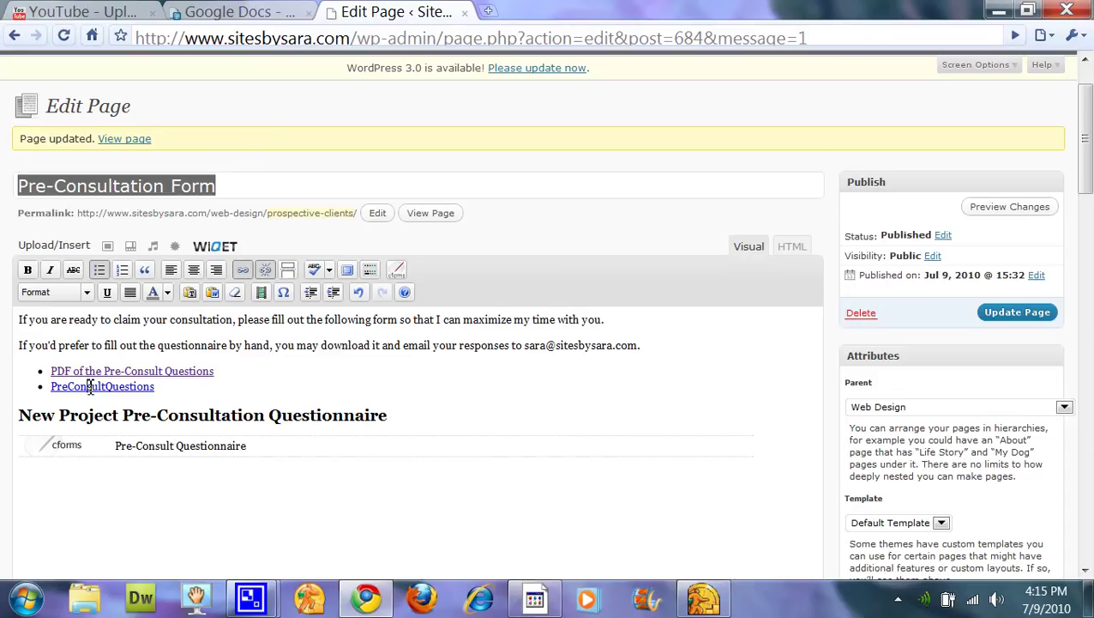
# Edit the second bullet's link text to read "Word doc of the Pre-Consult Questions".
pyautogui.moveTo(156, 391); pyautogui.dragTo(60, 385)
pyautogui.click(61, 391)
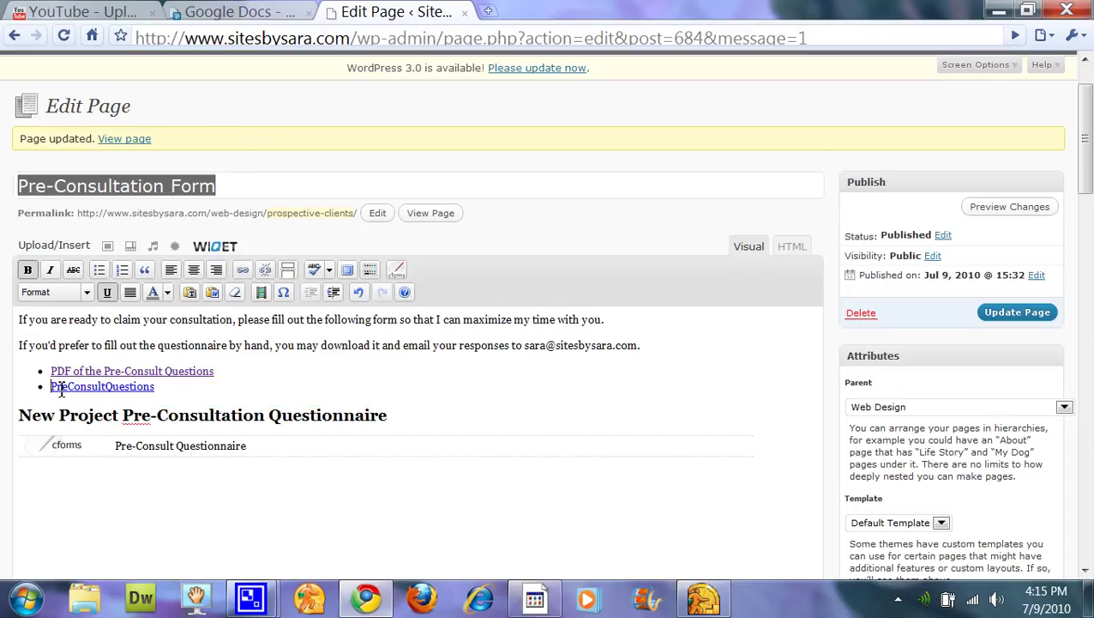
pyautogui.click(68, 388)
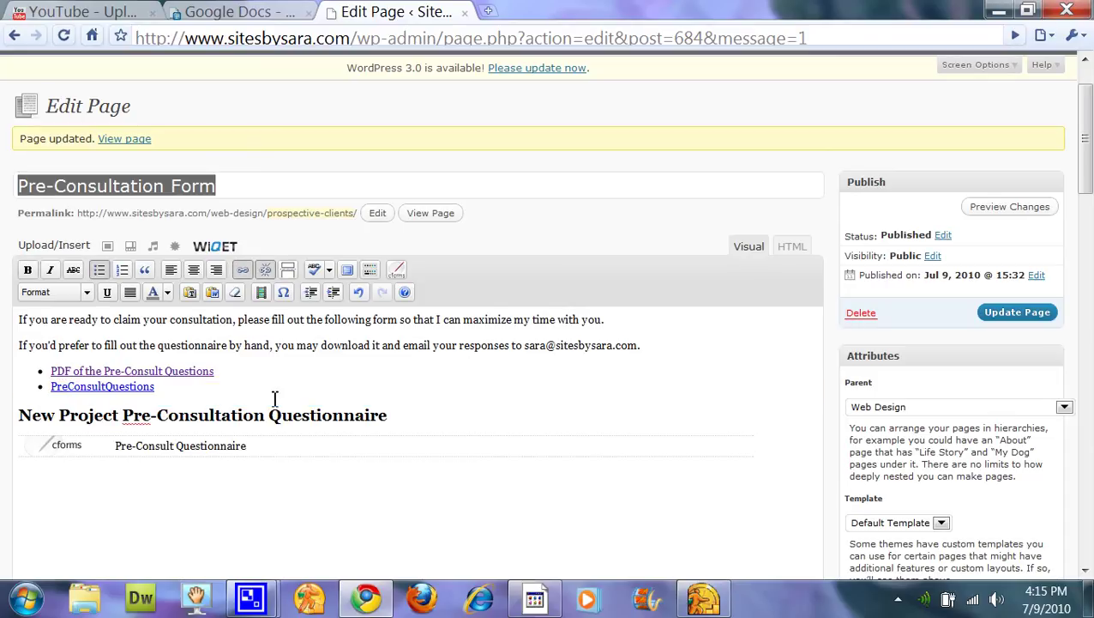
pyautogui.write('-')
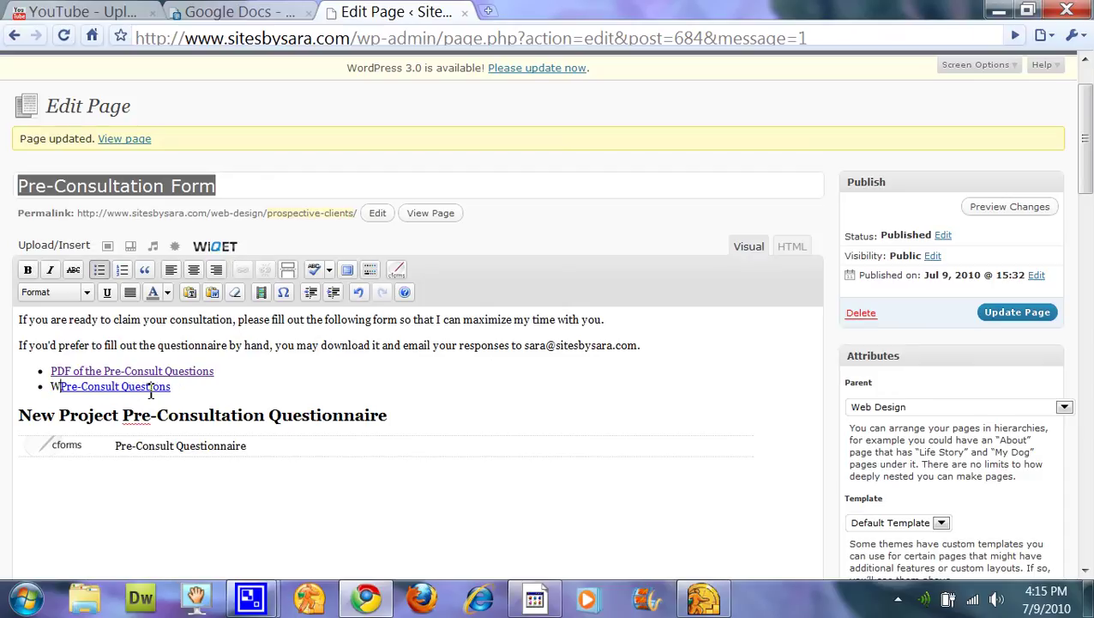
pyautogui.press('BackSpace')
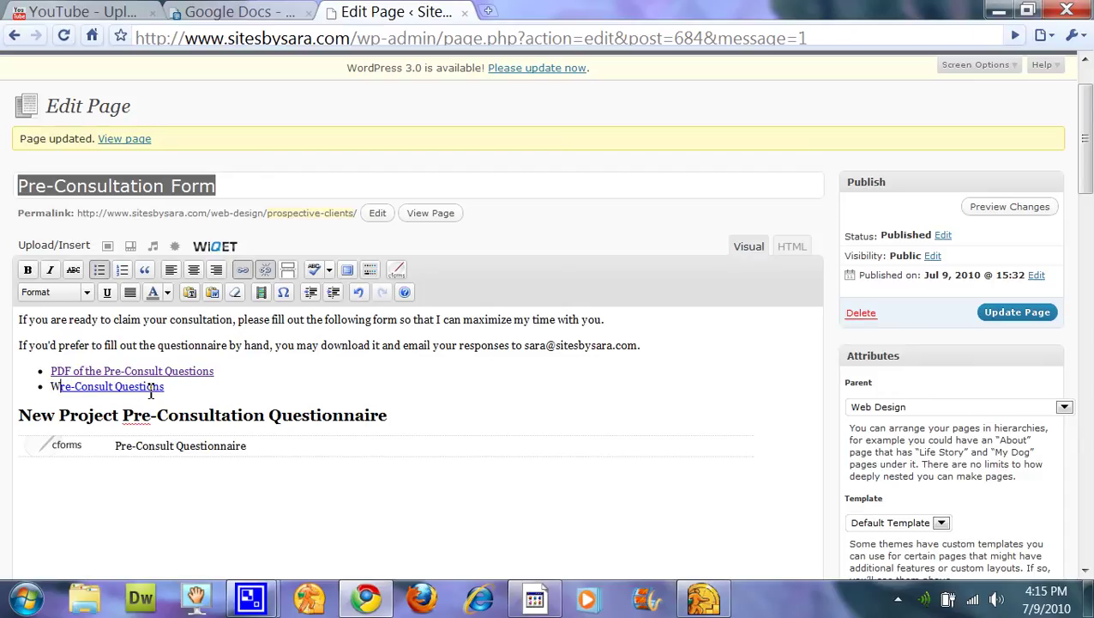
pyautogui.write('Word ')
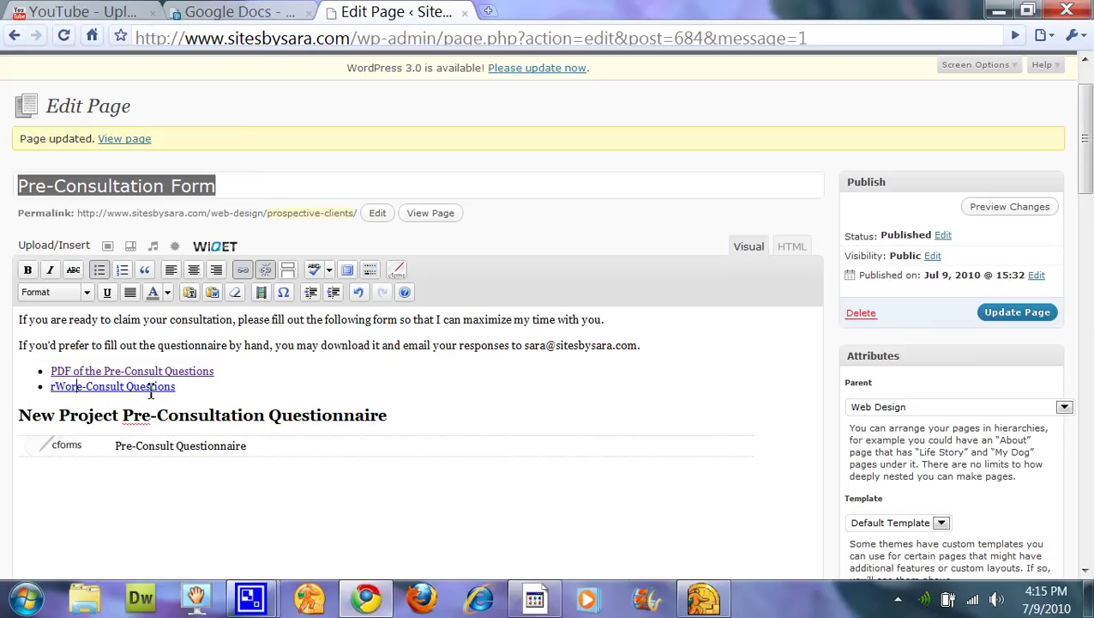
pyautogui.write('doc')
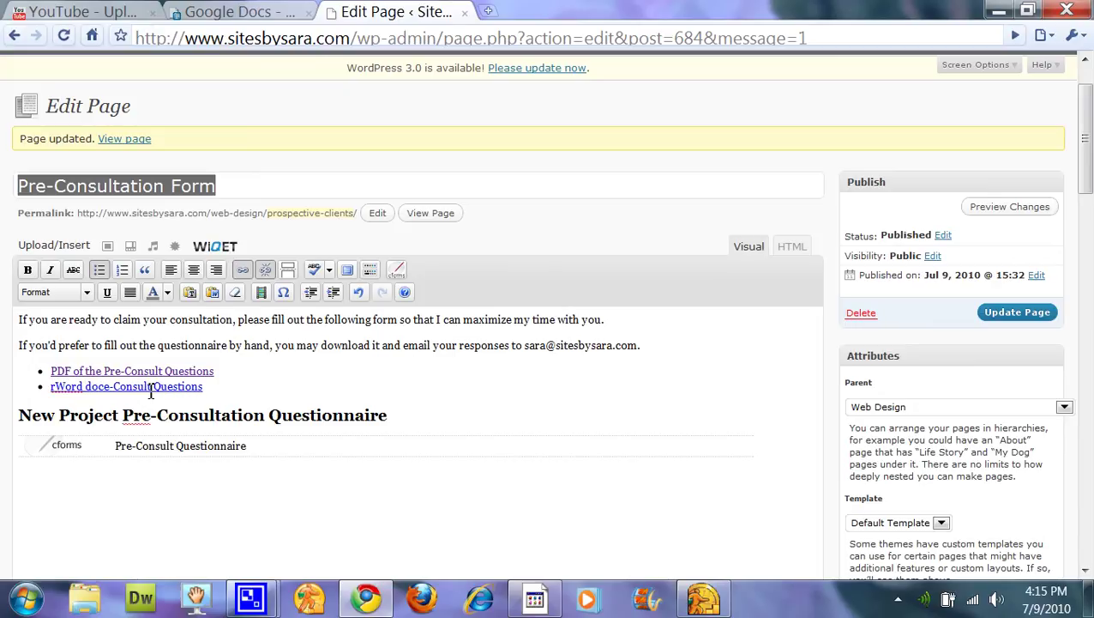
pyautogui.write(' of the ')
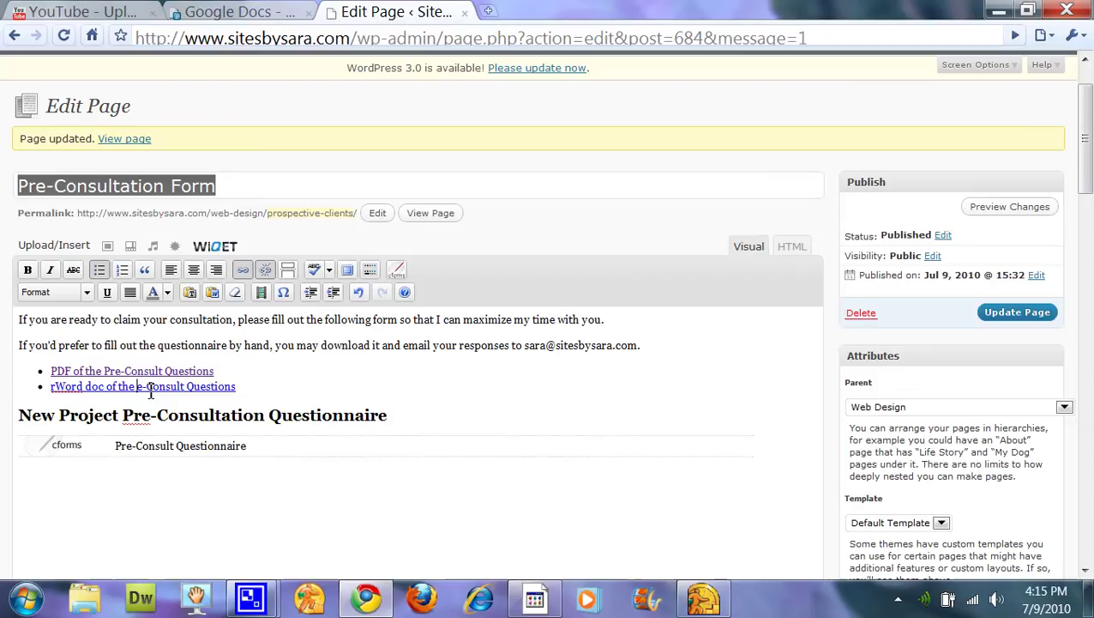
pyautogui.write('Pr')
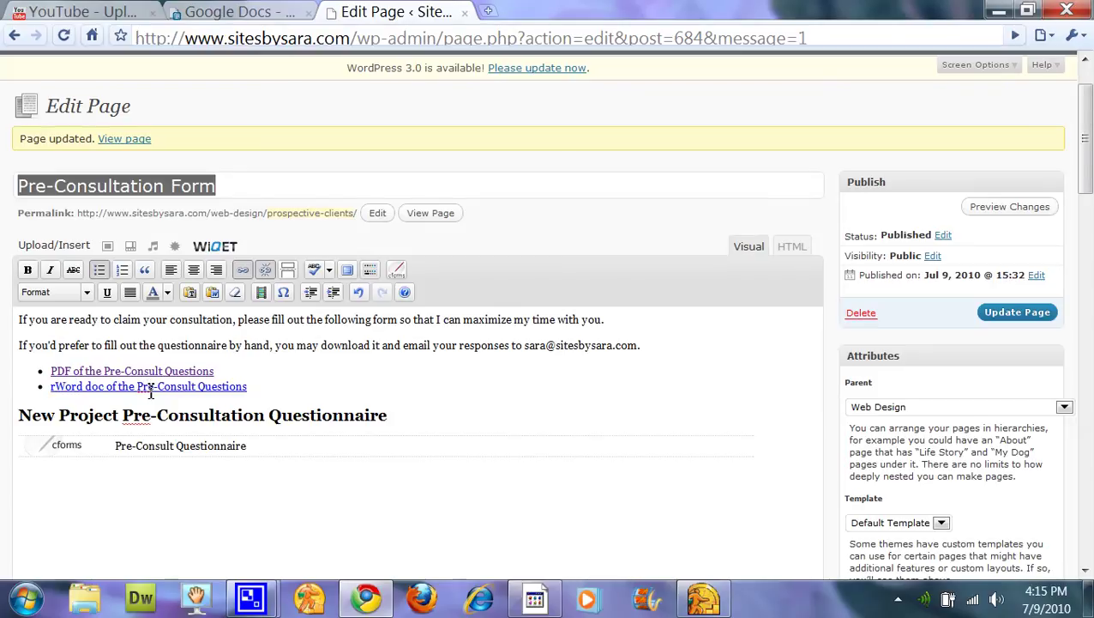
pyautogui.press('Home')
pyautogui.press('Delete')
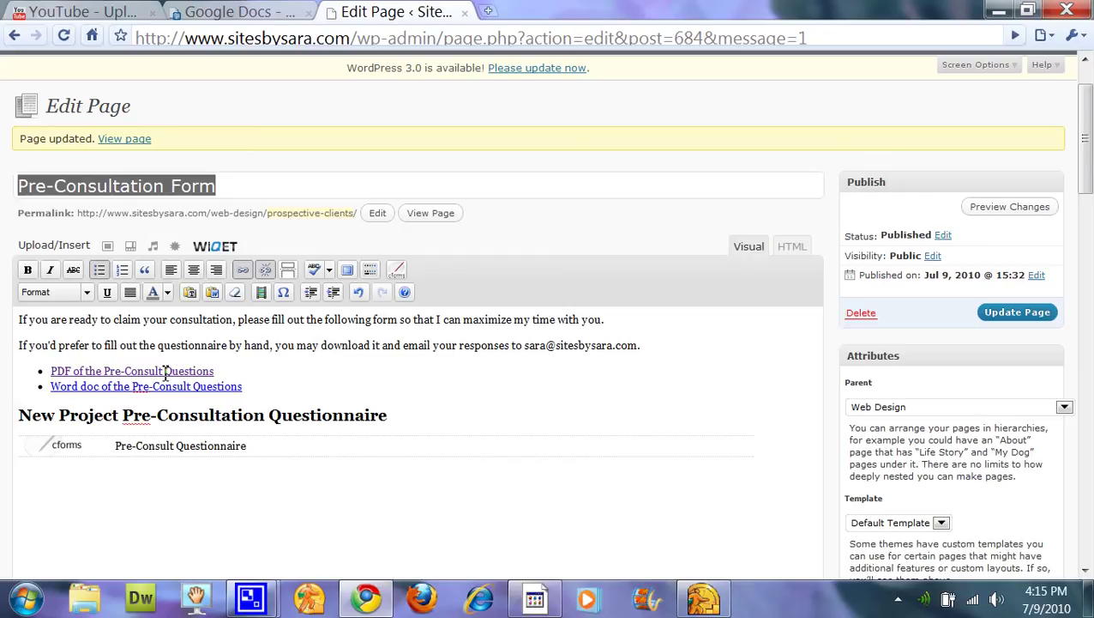
# Set the "PDF of the Pre-Consult Questions" link to open in a new window.
pyautogui.click(243, 271)
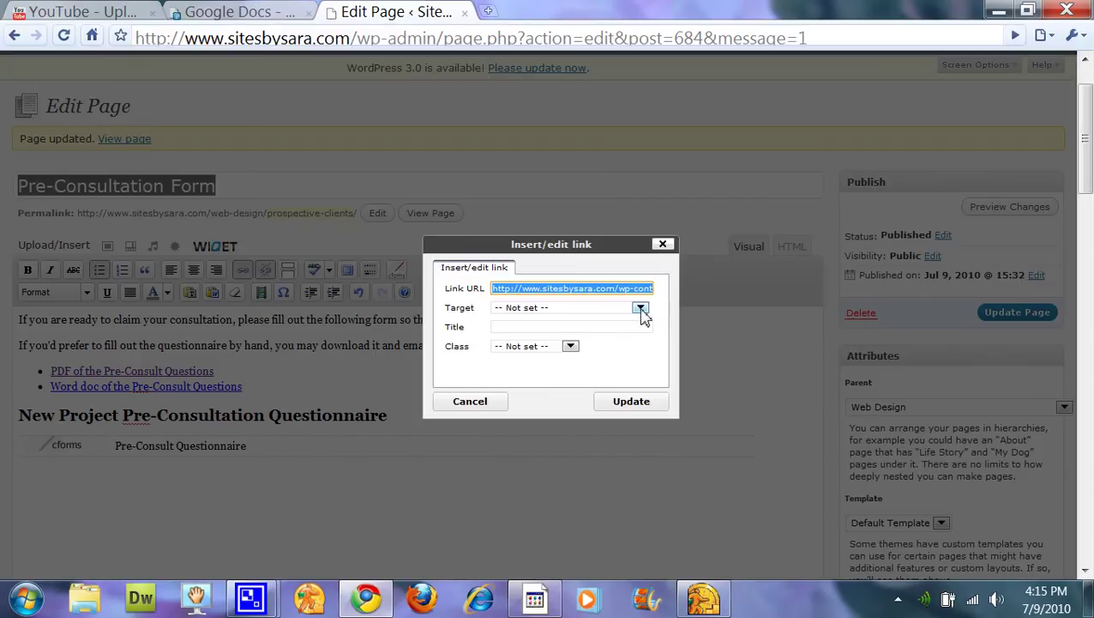
pyautogui.click(641, 308)
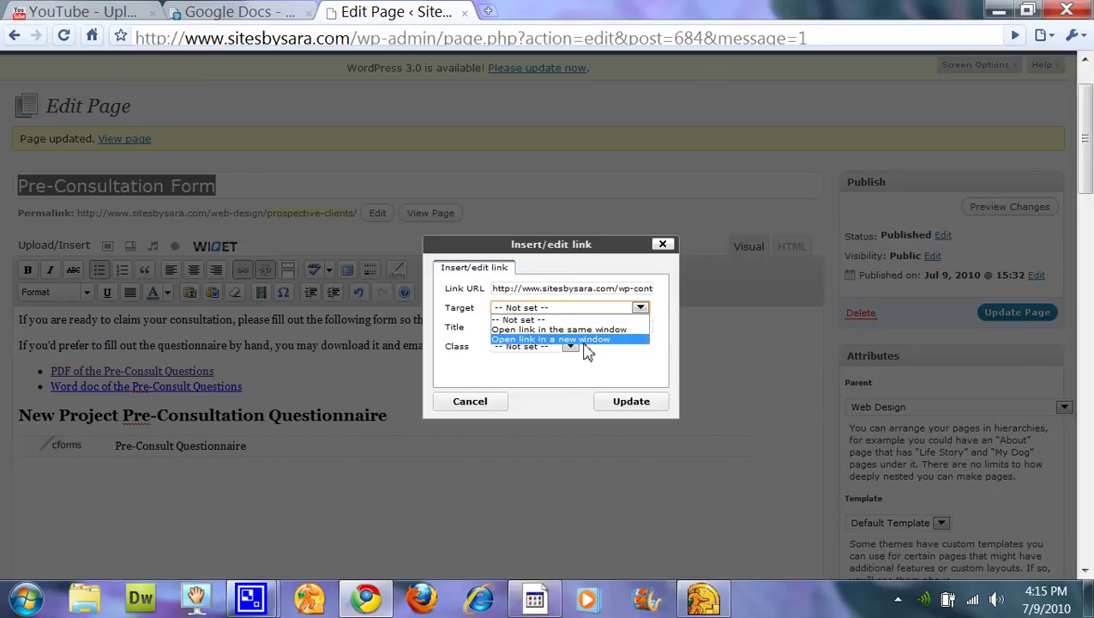
pyautogui.click(585, 341)
pyautogui.click(635, 403)
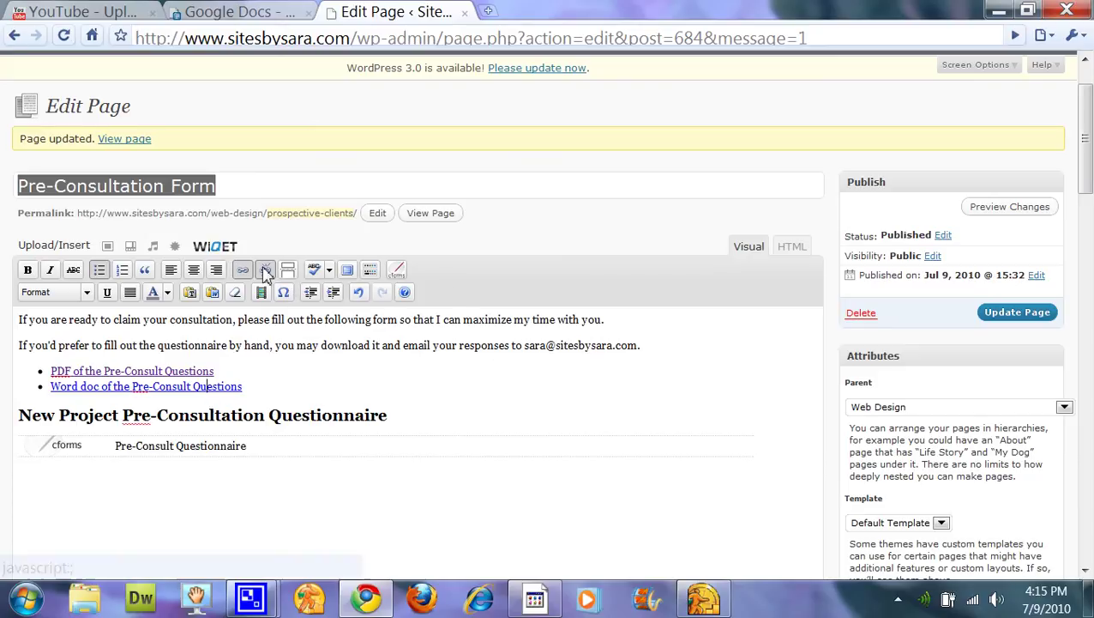
# Set the "Word doc of the Pre-Consult Questions" link's target to "Open link in a new window".
pyautogui.click(241, 271)
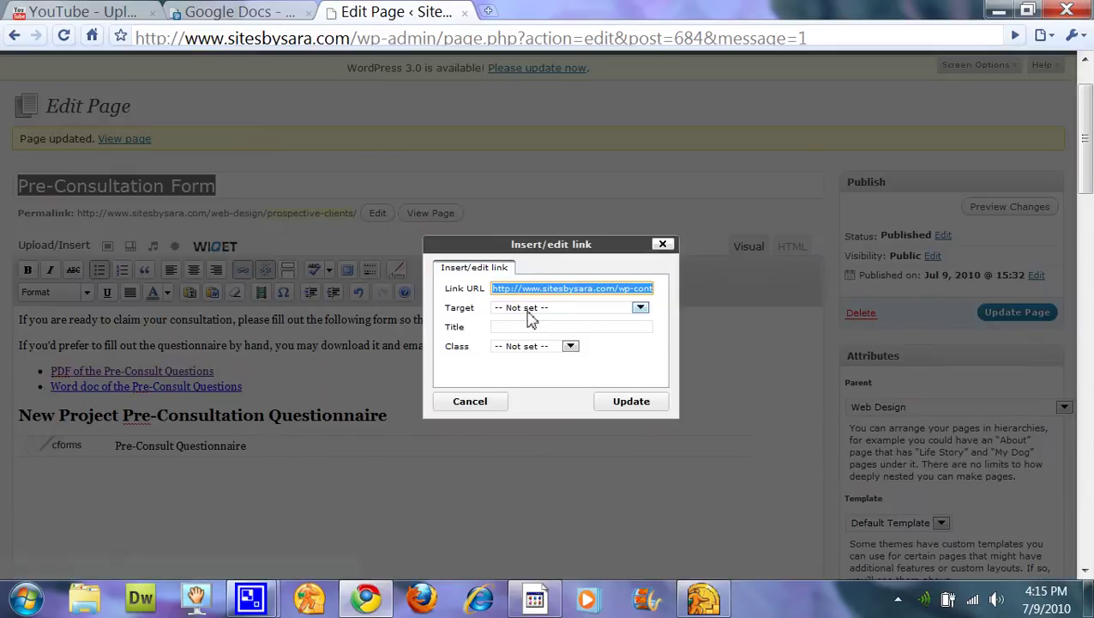
pyautogui.click(553, 309)
pyautogui.click(573, 341)
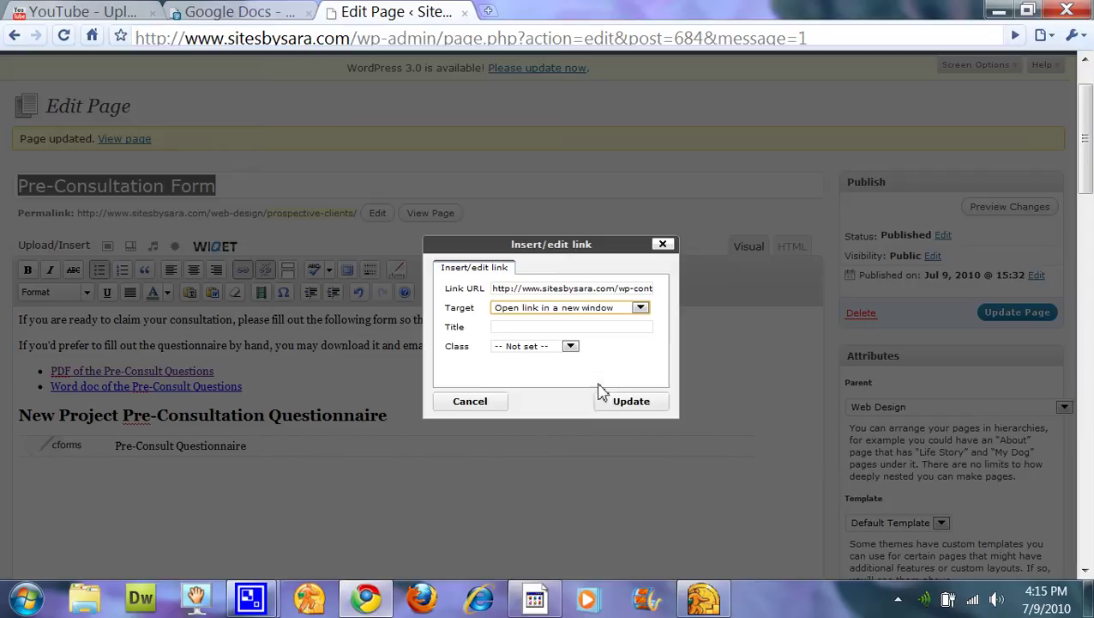
pyautogui.click(626, 402)
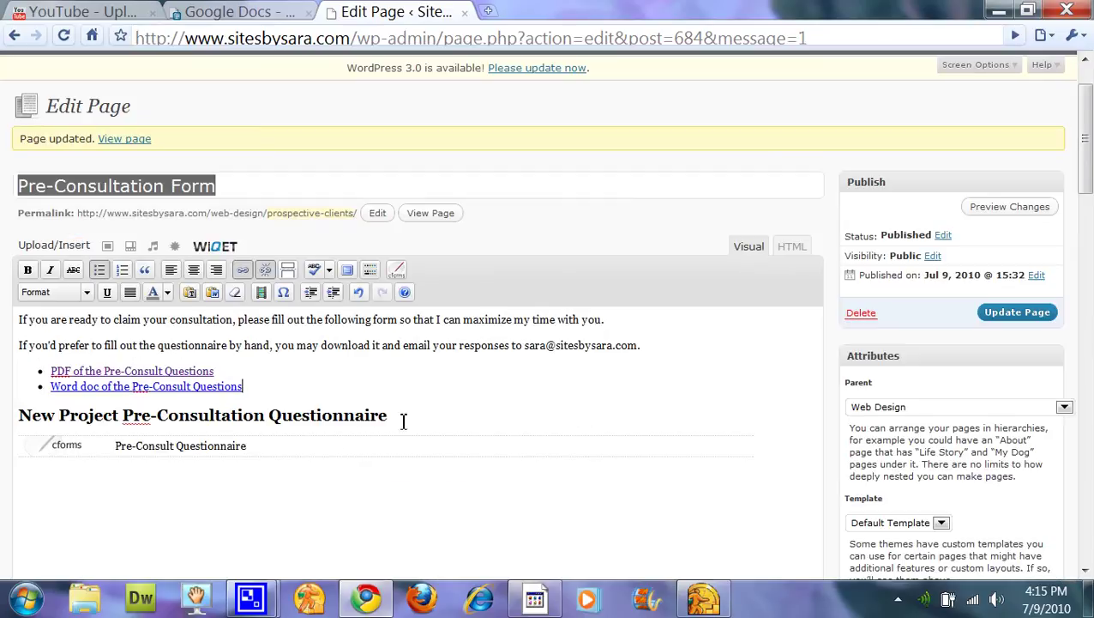
# Turn the contact e-mail address in the second paragraph into a mailto link to that same address.
pyautogui.moveTo(533, 346); pyautogui.dragTo(641, 342)
pyautogui.hotkey('ctrl', 'c')
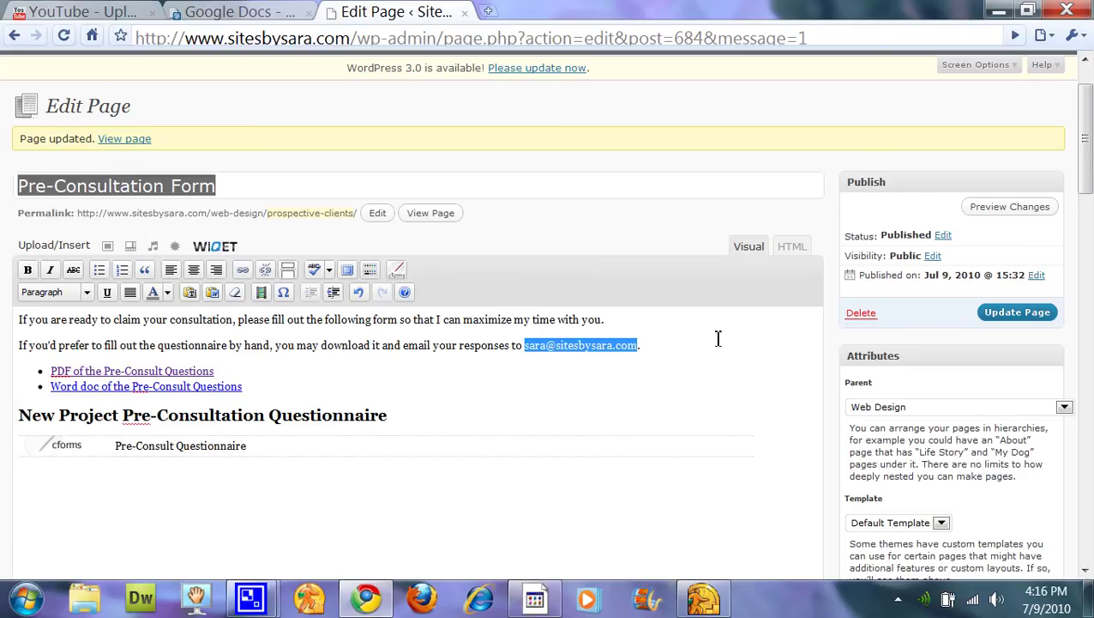
pyautogui.click(243, 270)
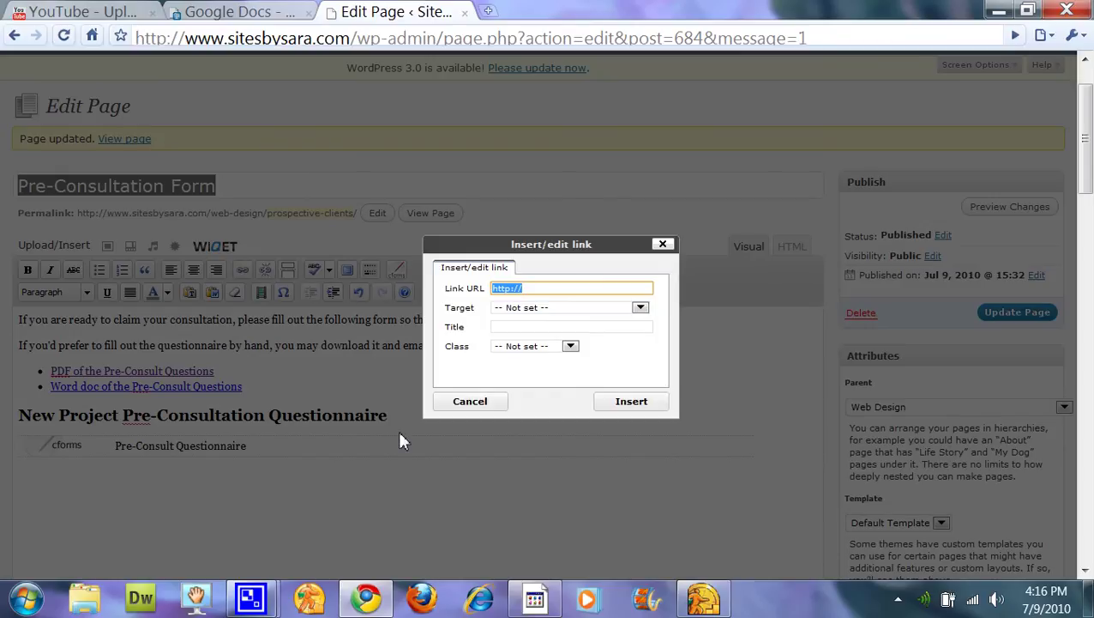
pyautogui.write('mailto:')
pyautogui.hotkey('ctrl', 'v')
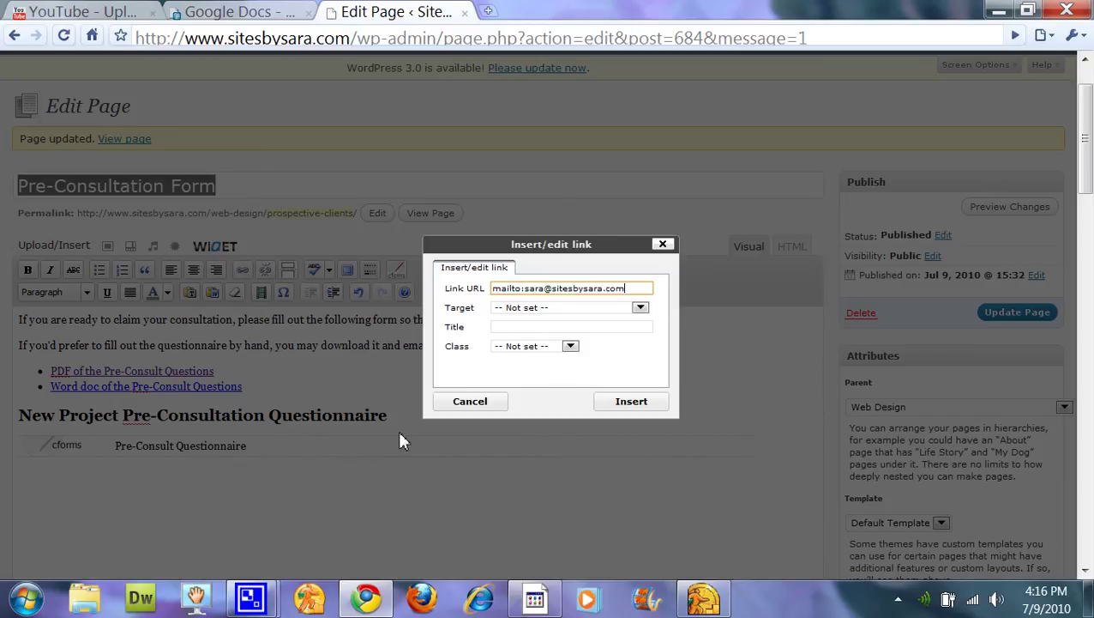
pyautogui.click(640, 414)
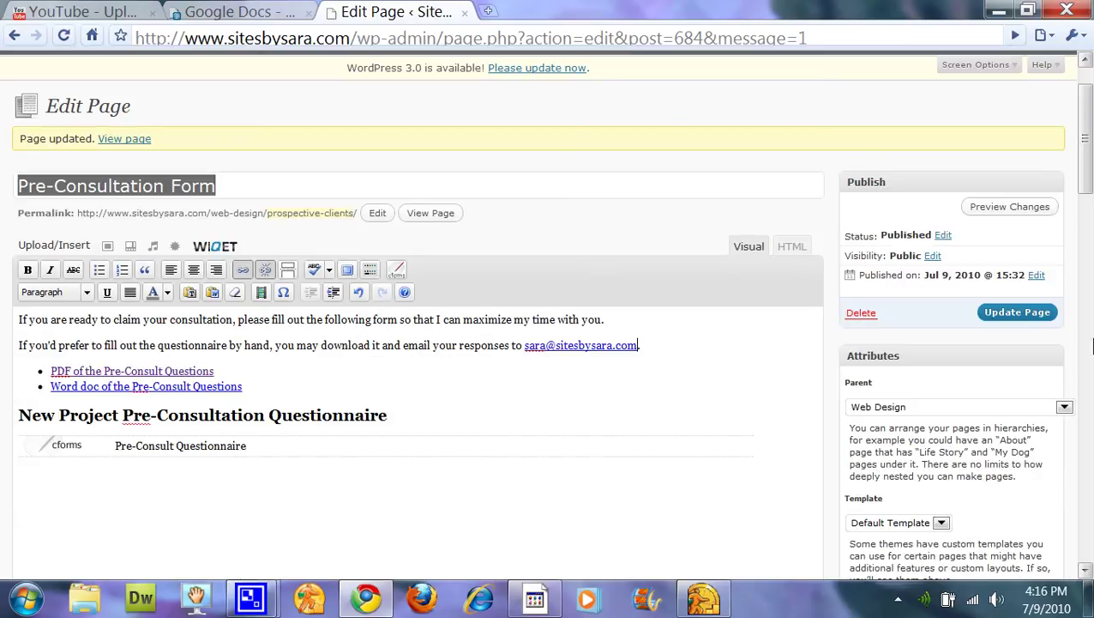
# Update the Pre-Consultation Form page and open its published version.
pyautogui.click(1026, 319)
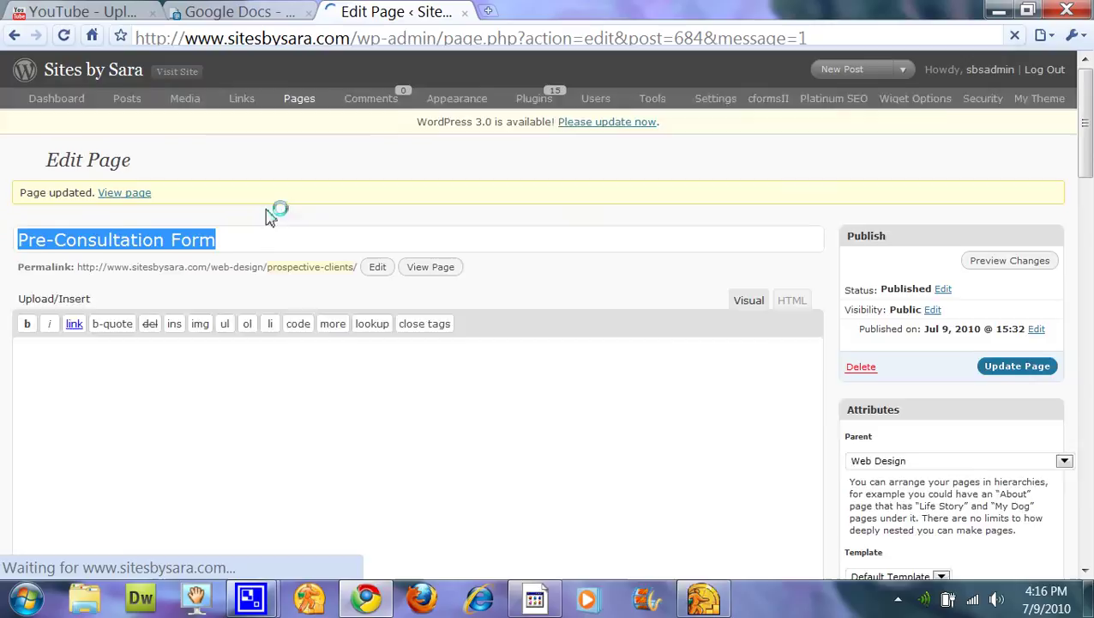
pyautogui.click(429, 289)
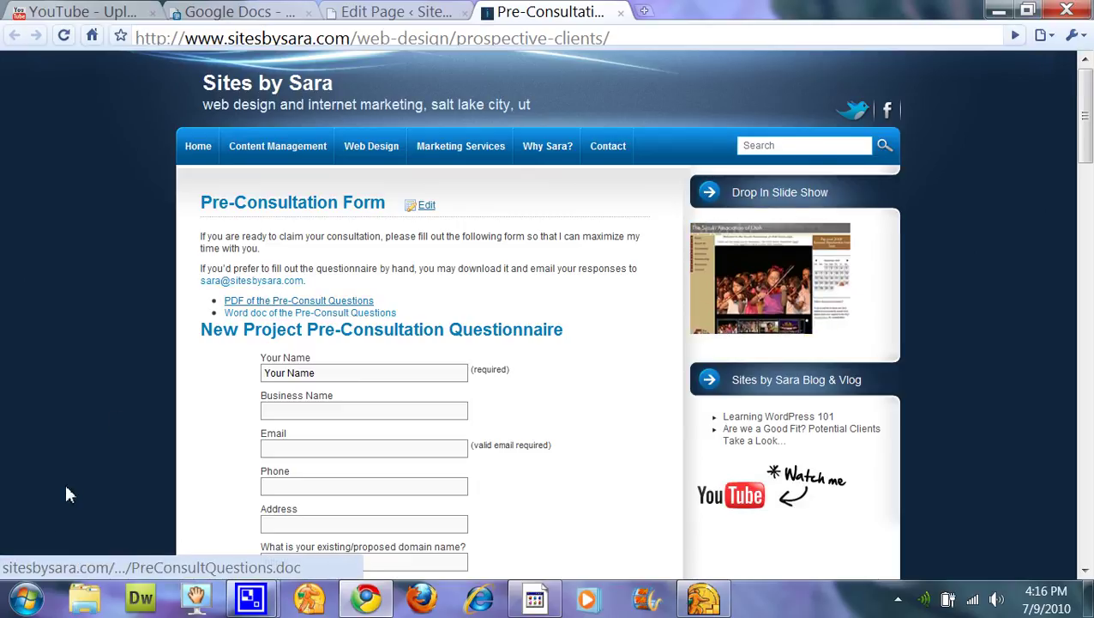
# Test the PDF and Word doc links on the published page, closing the PDF and returning to the form page.
pyautogui.click(276, 307)
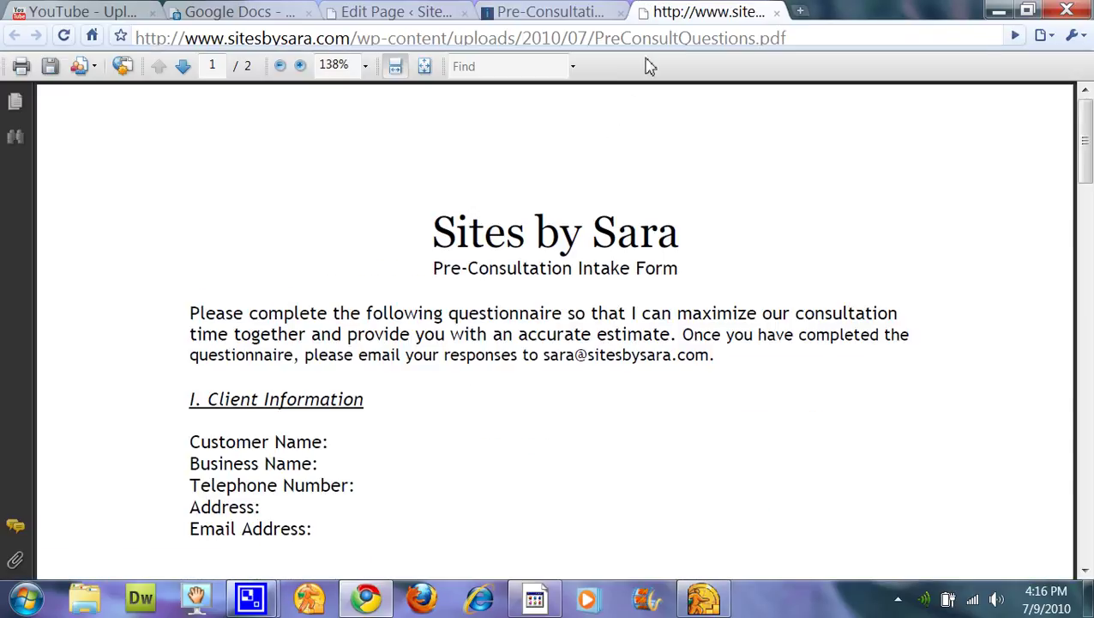
pyautogui.click(777, 13)
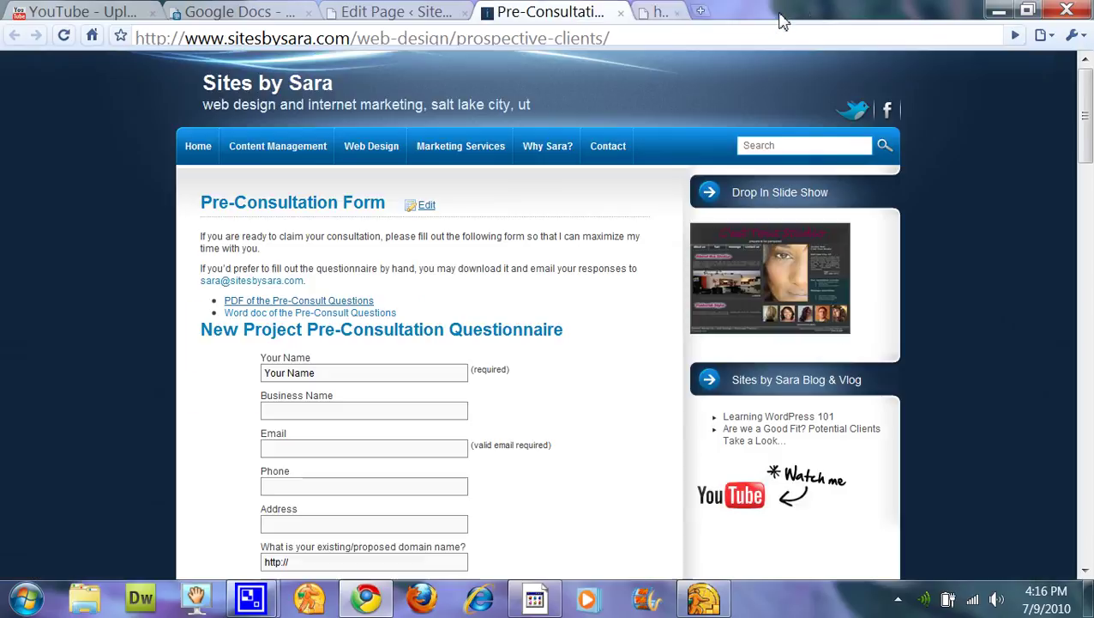
pyautogui.click(358, 314)
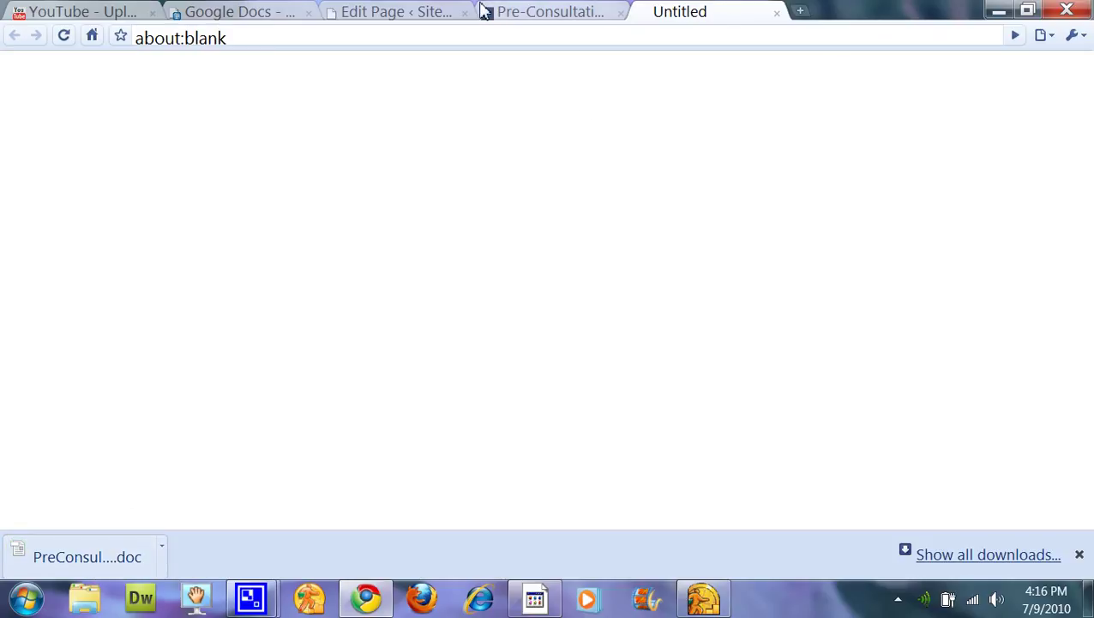
pyautogui.click(511, 12)
pyautogui.scroll(-2, 557, 404)
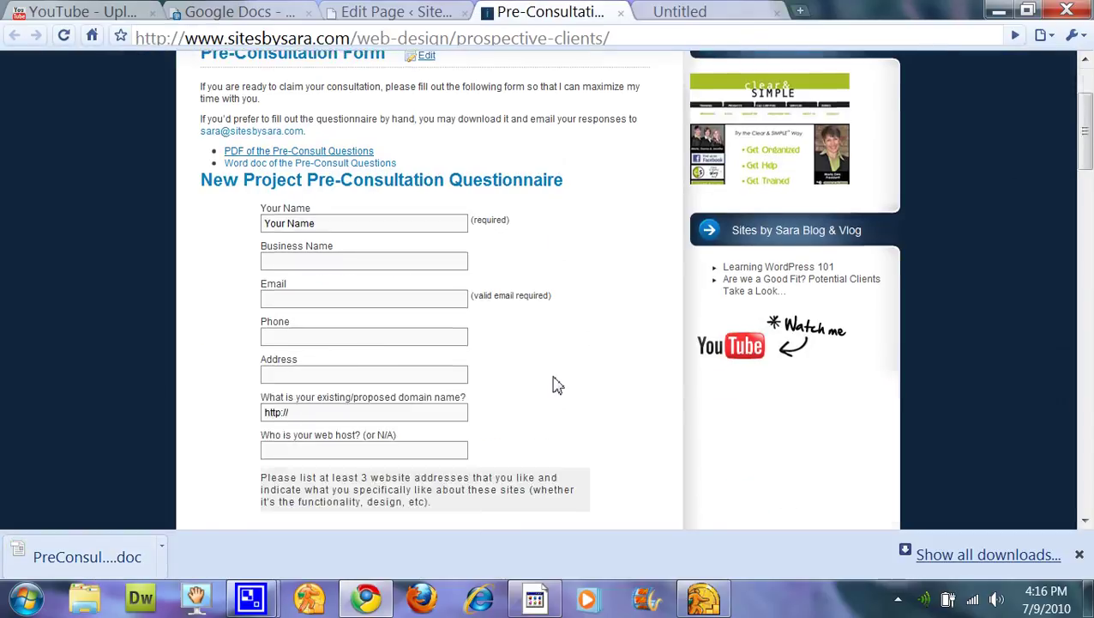
pyautogui.scroll(2, 541, 382)
pyautogui.moveTo(239, 603)
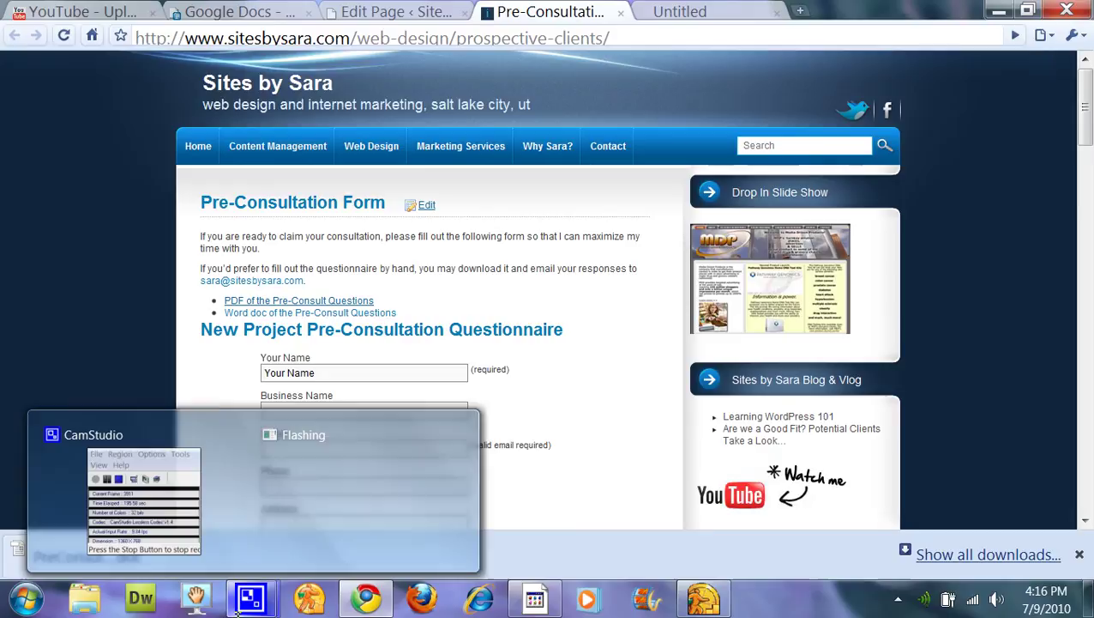